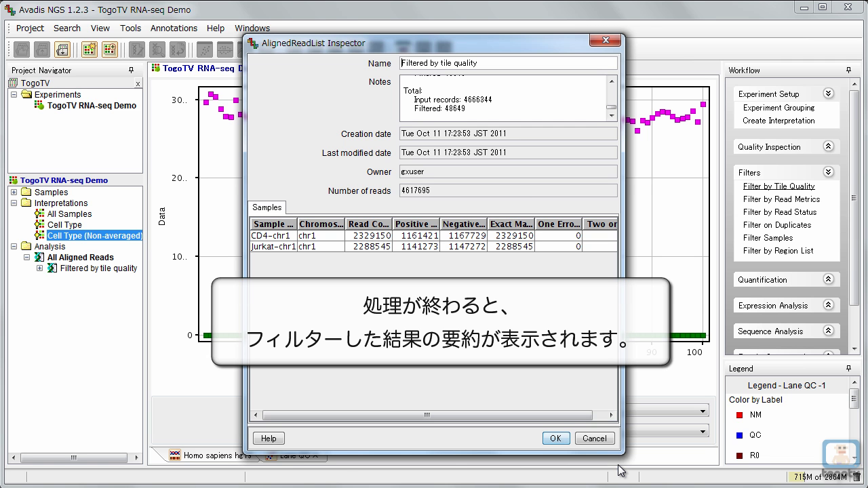
Accept the tile-quality filter result and run Quantification on the Filtered by tile quality read list, using partial reads, novel gene and exon detection, and default parameters
left_click(556, 439)
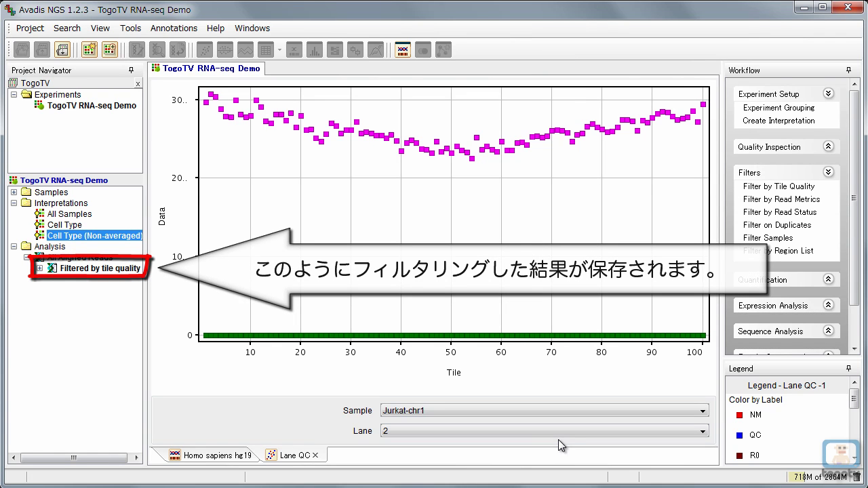
left_click(60, 270)
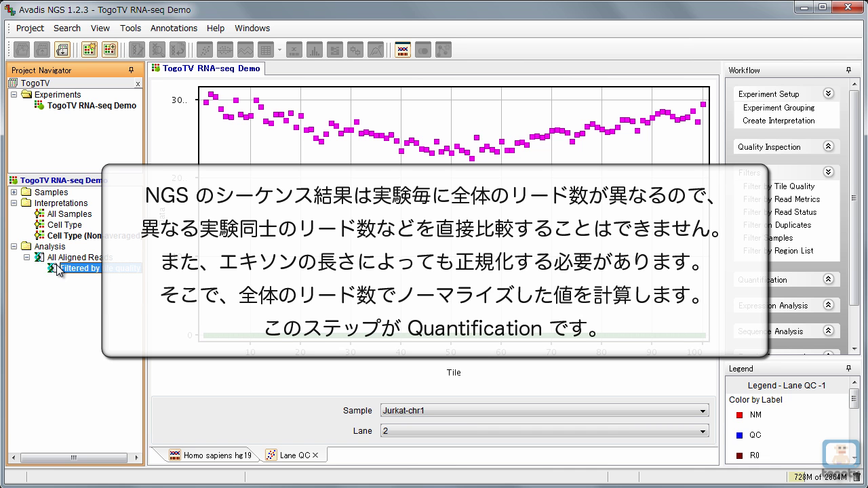
left_click(777, 173)
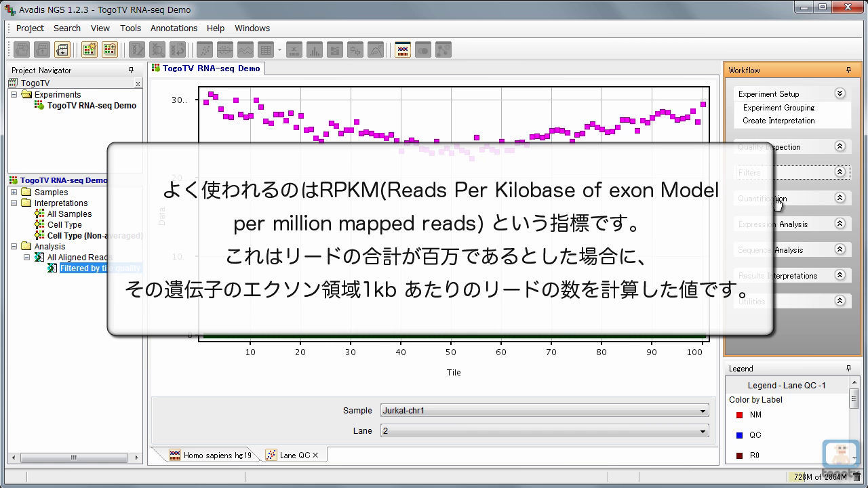
left_click(776, 200)
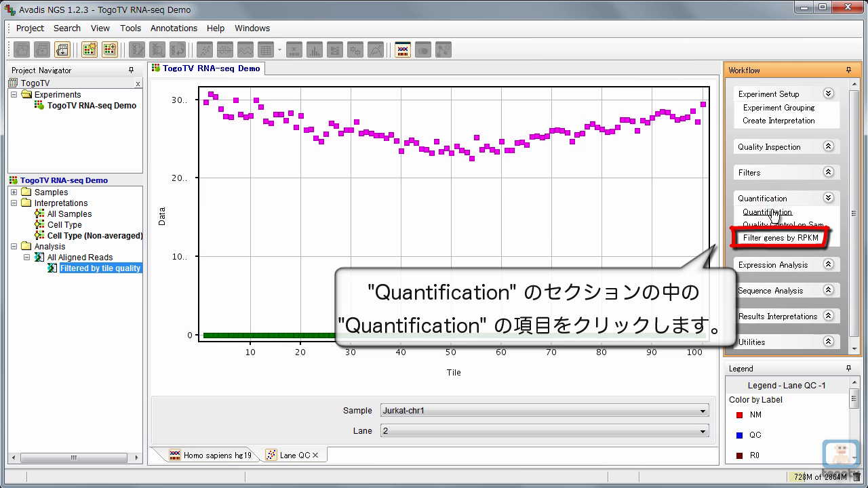
left_click(772, 213)
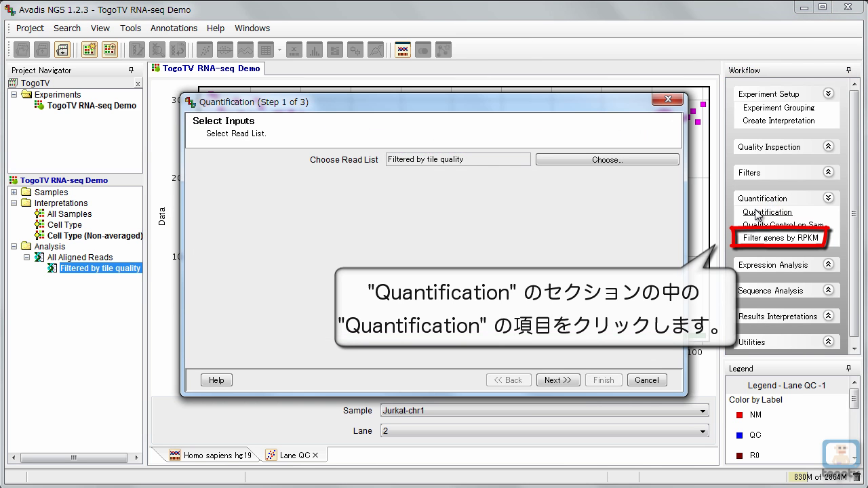
left_click(559, 380)
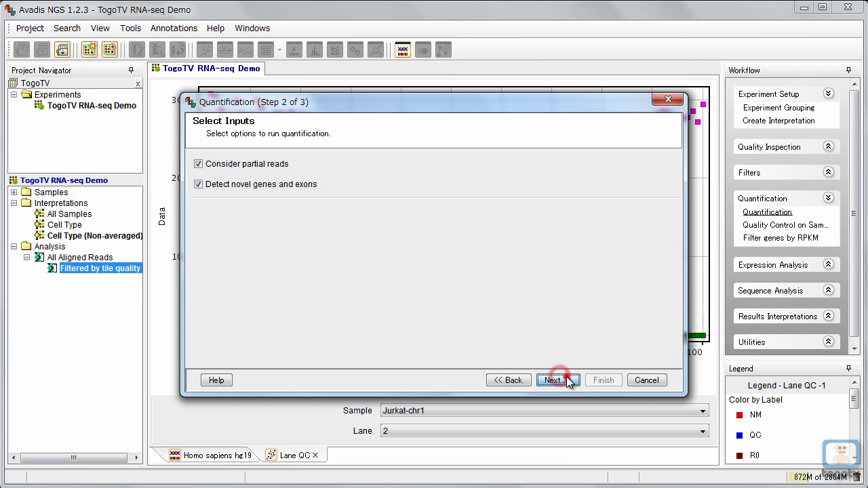
left_click(567, 381)
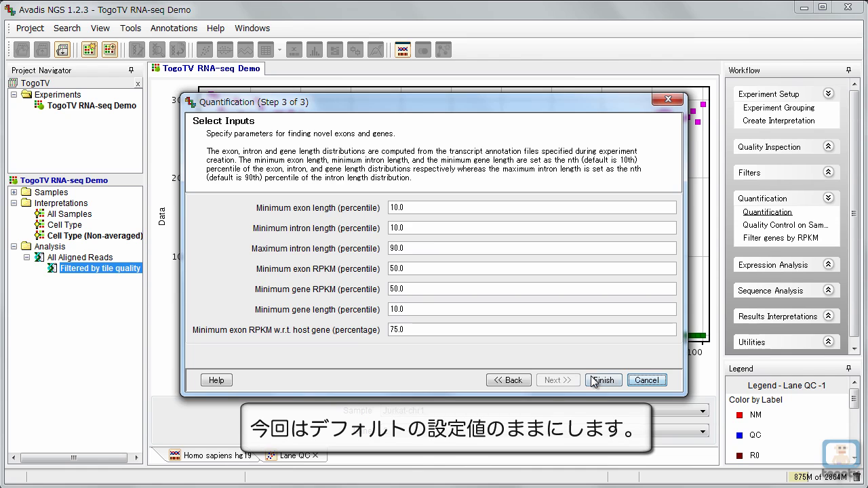
left_click(591, 380)
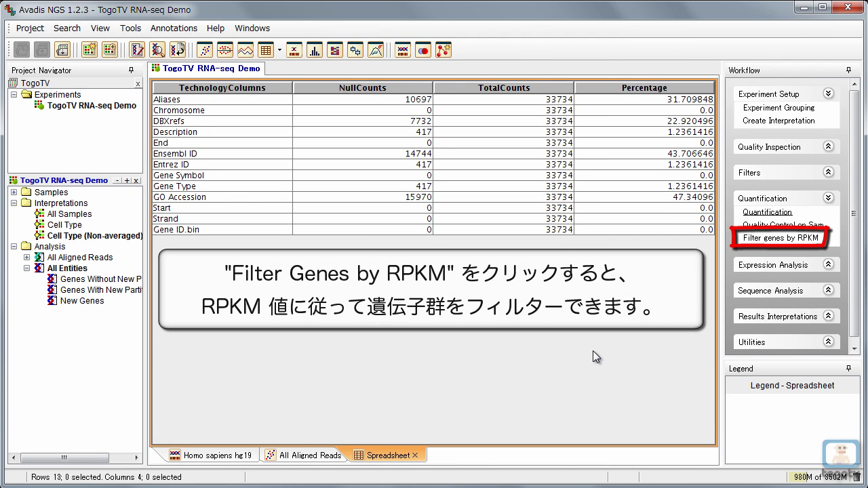
Filter genes by RPKM on All Entities, using normalized data and a percentile range of 20.0 to 100.0, and save the entity list
left_click(773, 238)
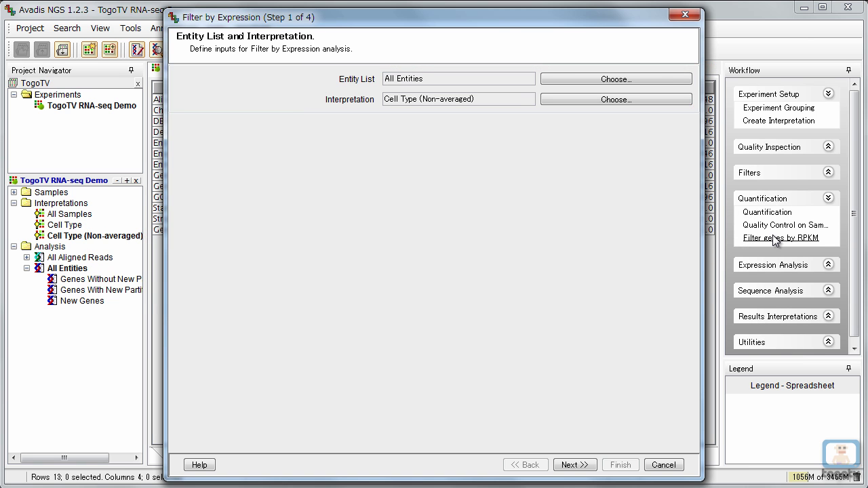
left_click(574, 467)
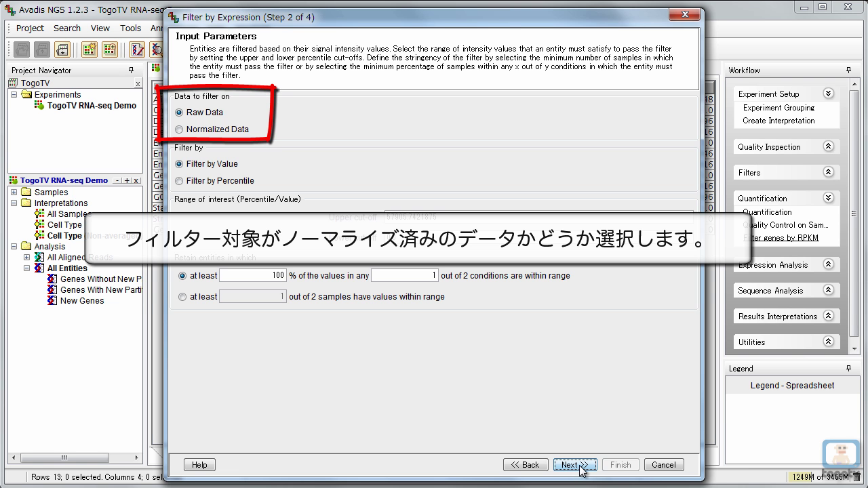
left_click(224, 130)
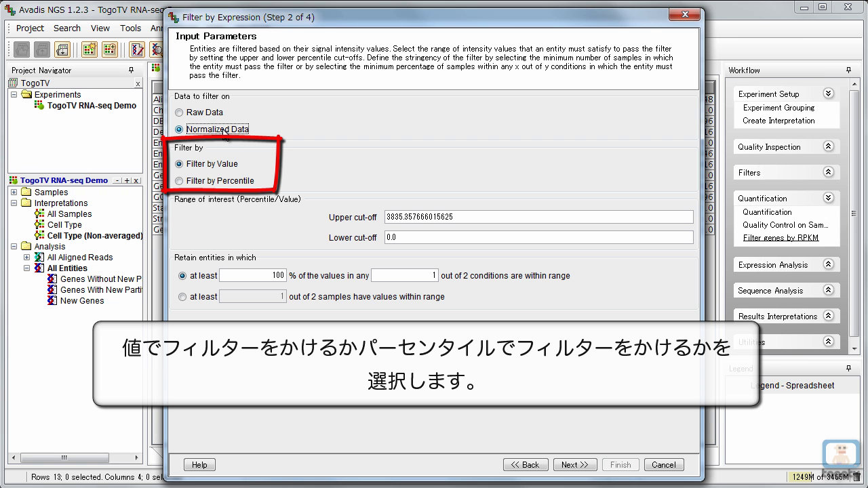
left_click(231, 182)
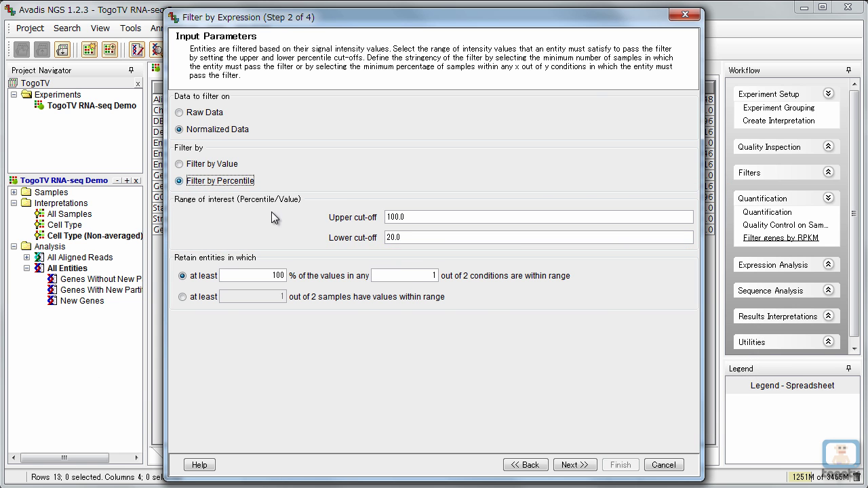
left_click(589, 465)
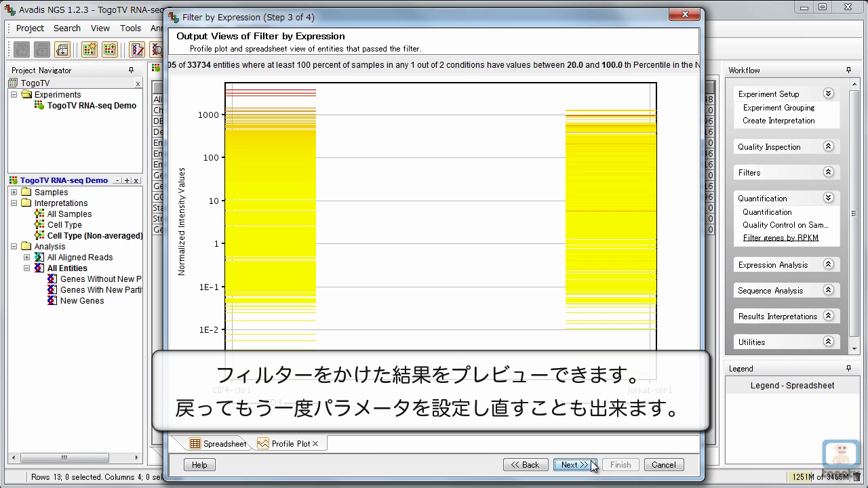
left_click(591, 465)
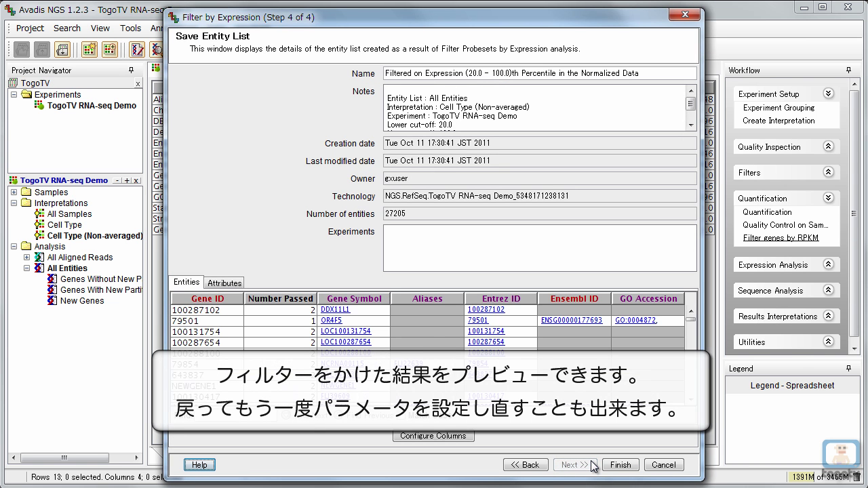
left_click(614, 467)
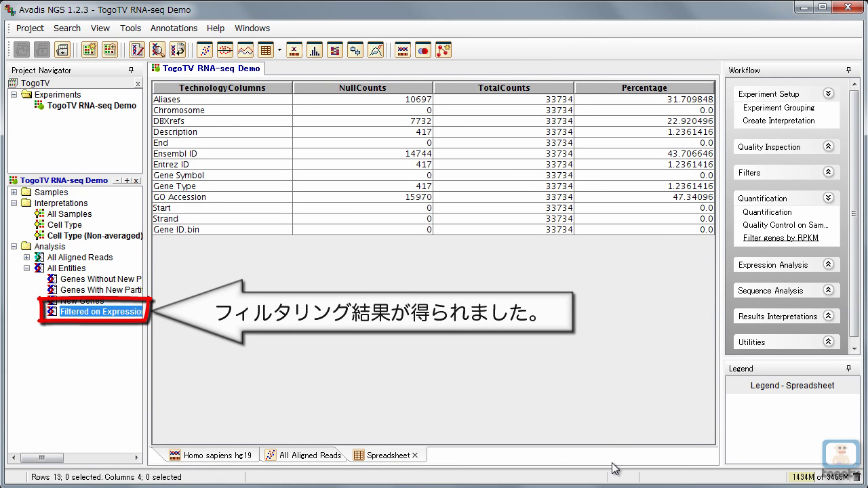
Start a Fold Change analysis on the Filtered on Expression entity list with Cell Type as the interpretation
left_click(797, 198)
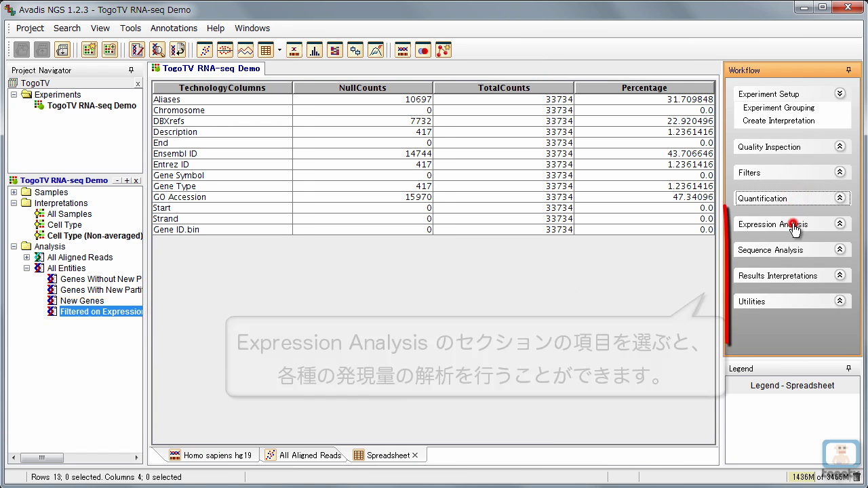
left_click(796, 225)
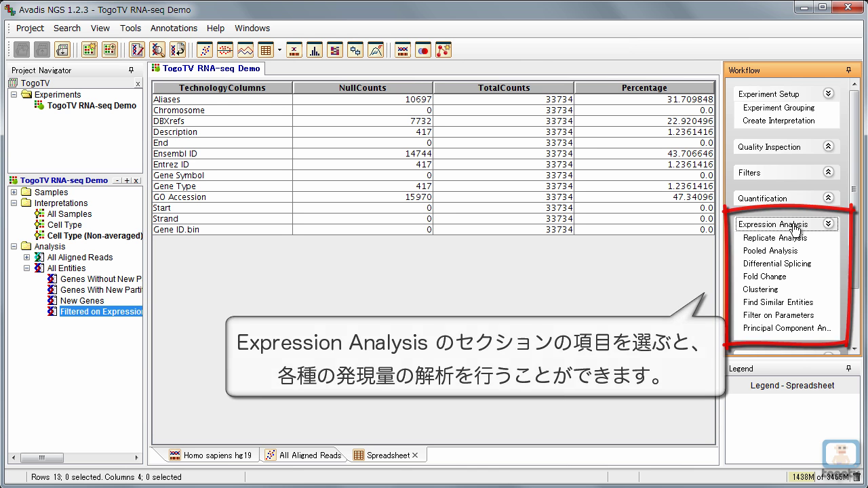
left_click(766, 277)
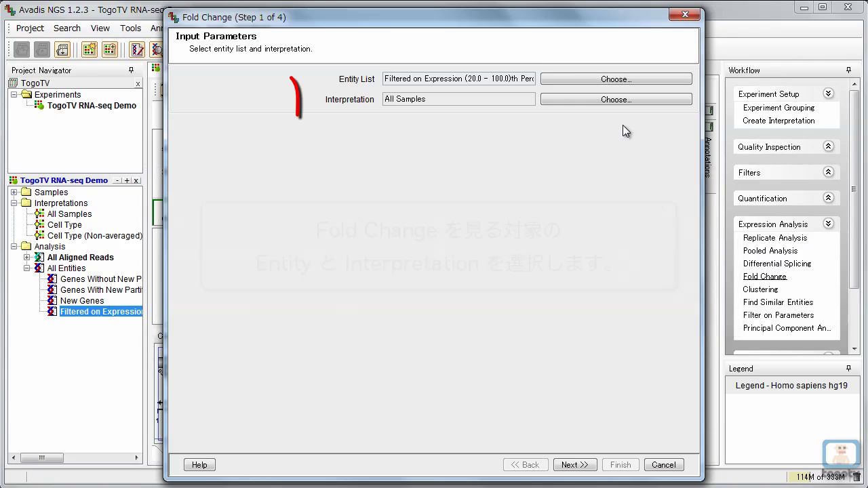
left_click(609, 100)
left_click(451, 170)
left_click(509, 365)
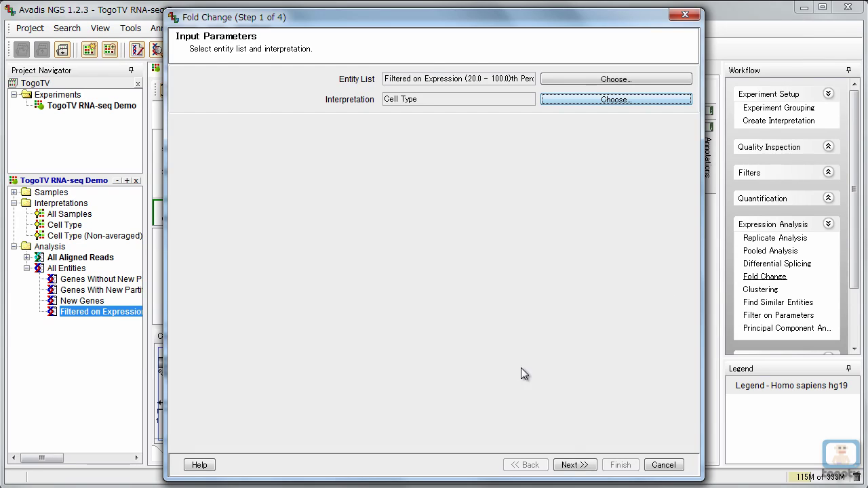
left_click(578, 464)
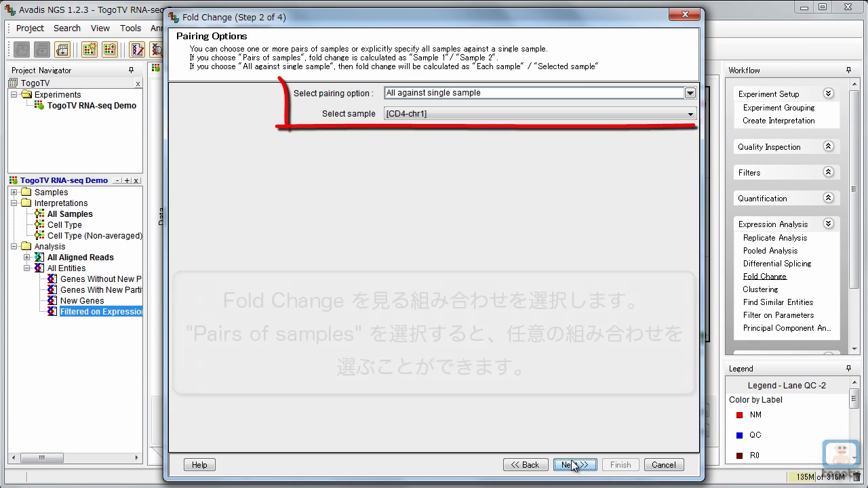
Try the Pairs of samples pairing option, then return to All against single sample with CD4-chr1 as the reference and compute the fold changes
left_click(622, 93)
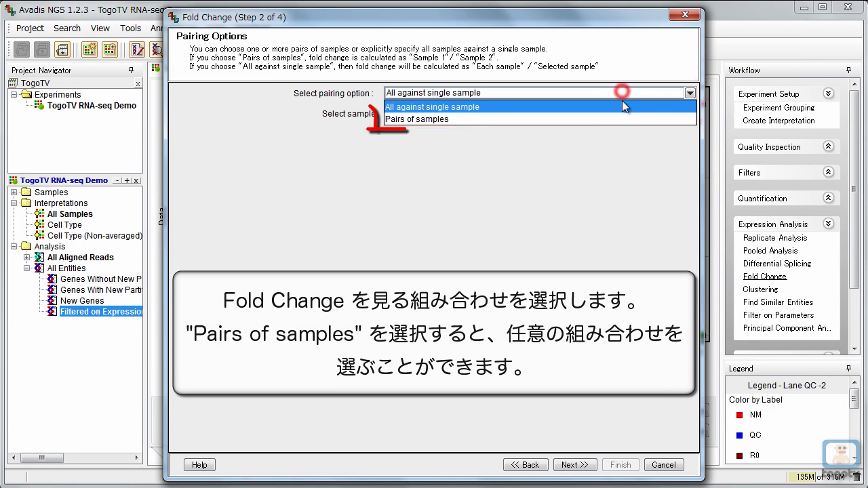
left_click(622, 116)
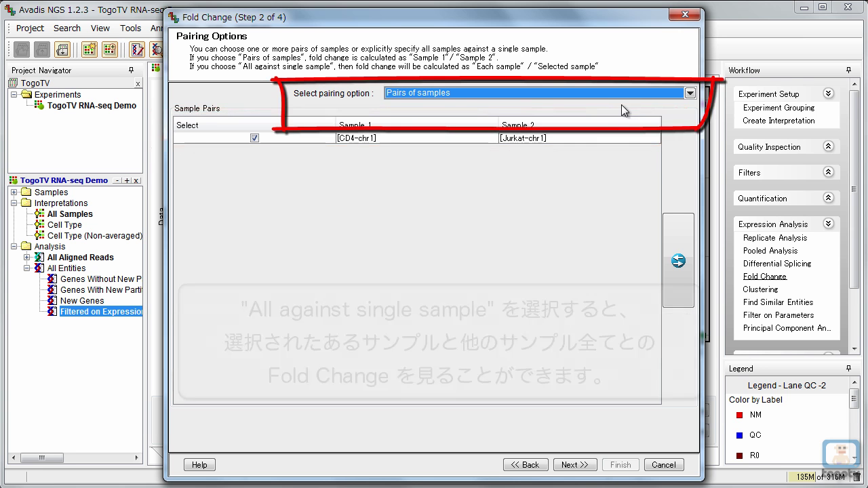
left_click(624, 91)
left_click(625, 103)
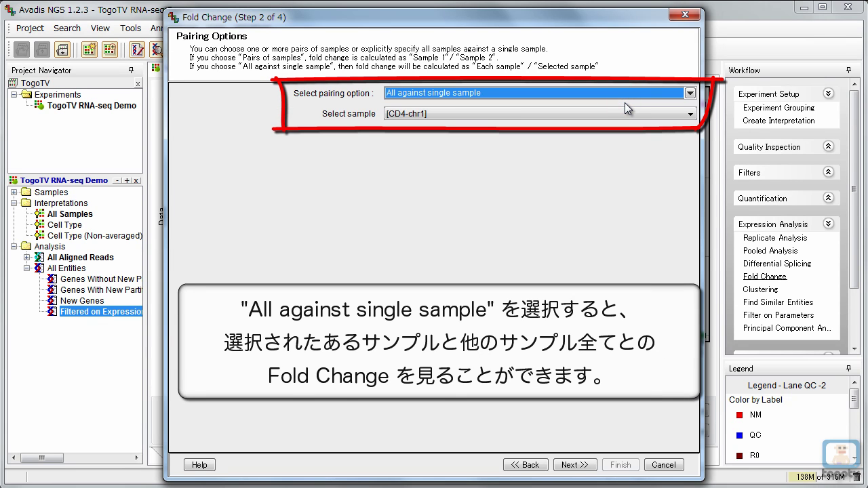
left_click(583, 465)
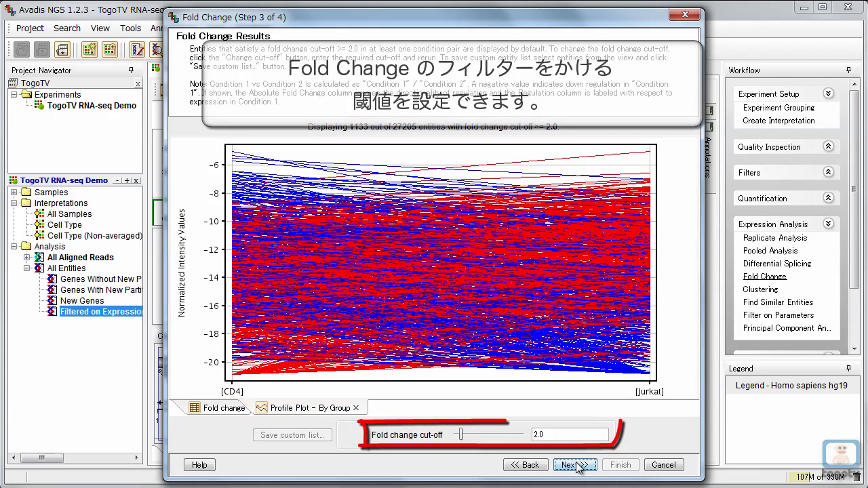
Try a fold change cut-off of 1.0, then set it back to 2.0
mouse_move(462, 435)
left_mouse_down()
mouse_move(524, 432)
mouse_move(466, 435)
mouse_move(455, 449)
left_mouse_up()
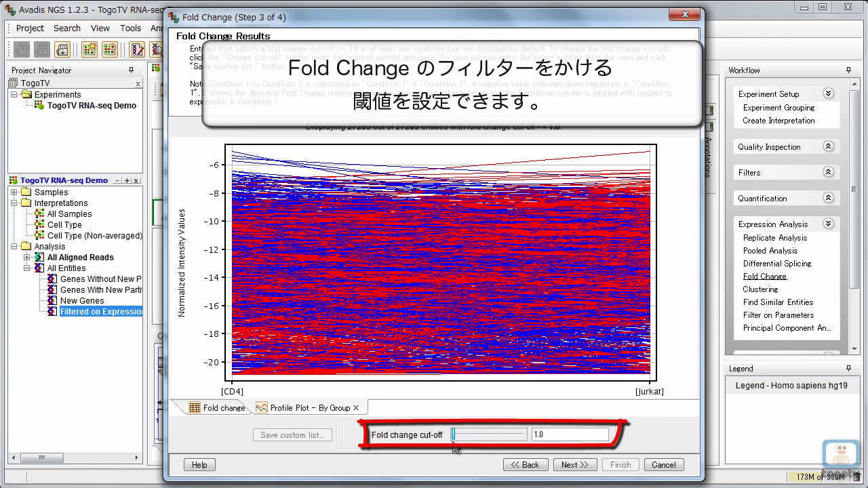
left_click(557, 433)
key("BackSpace")
key("BackSpace")
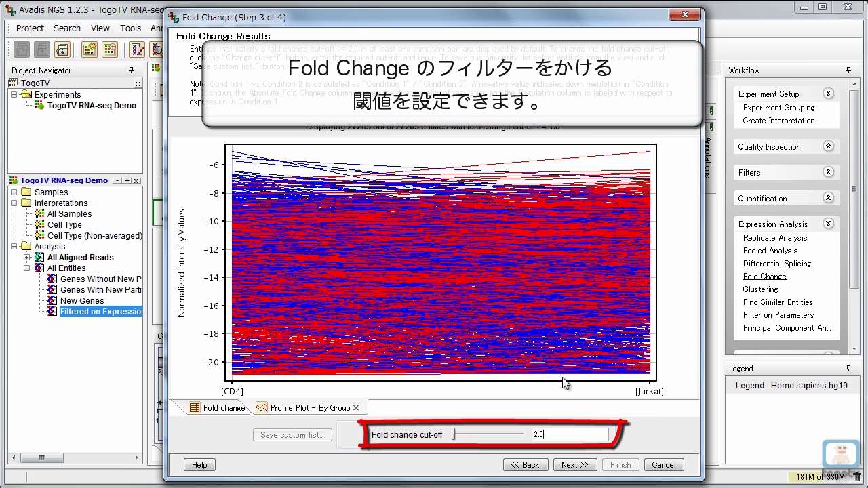
View the fold change table by gene ID and save the Fold change >= 2.0 entity list with its UP and DOWN lists
left_click(210, 408)
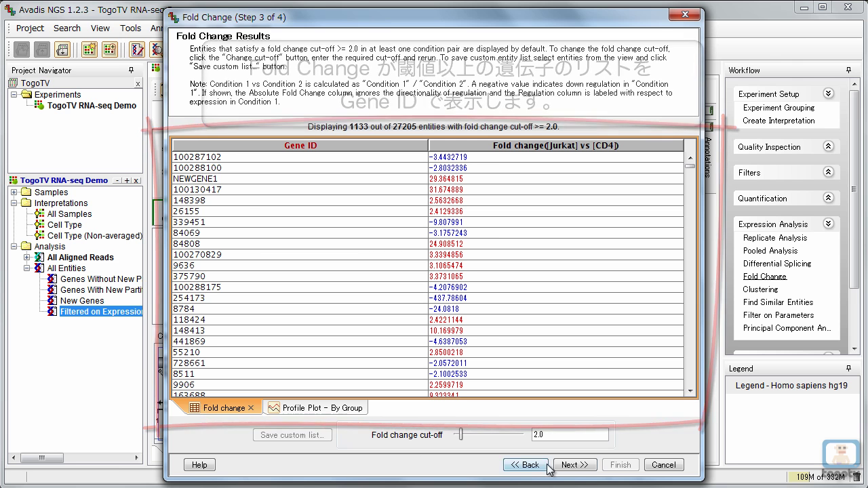
left_click(577, 466)
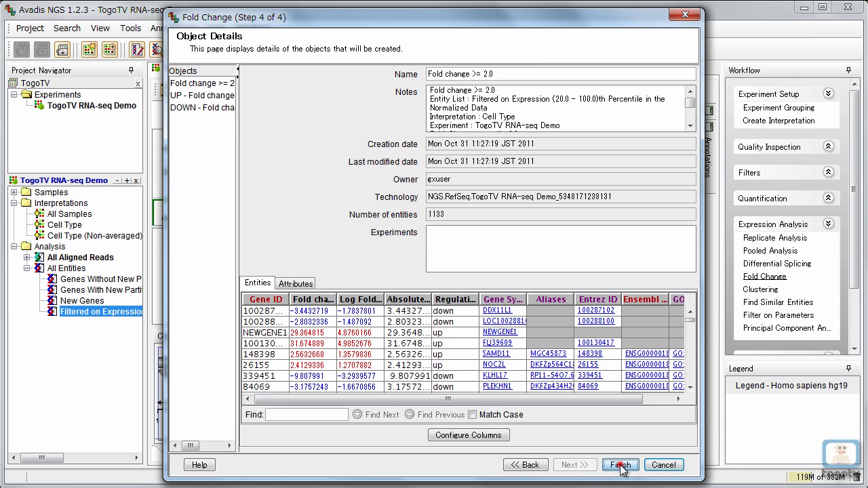
left_click(621, 465)
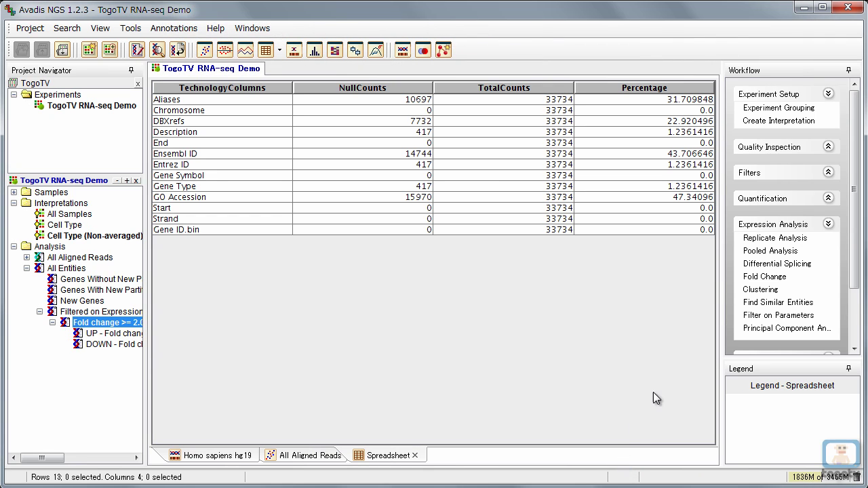
Run GO Analysis on the Fold change >= 2.0 entity list, keeping the 0.1 p-value cut-off, and open the saved keratinization entity list
left_click(770, 227)
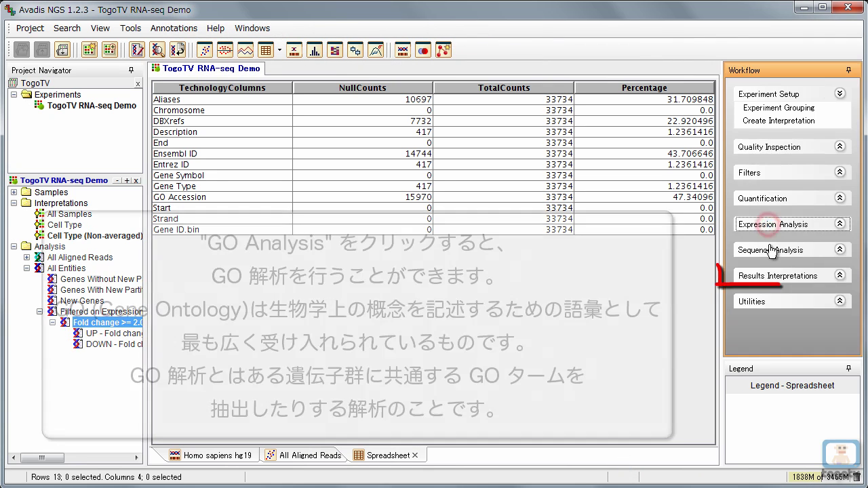
left_click(777, 277)
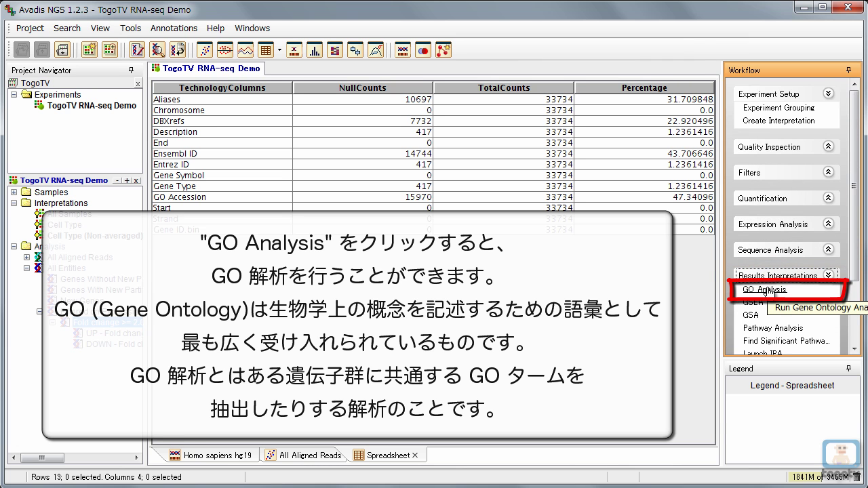
left_click(765, 290)
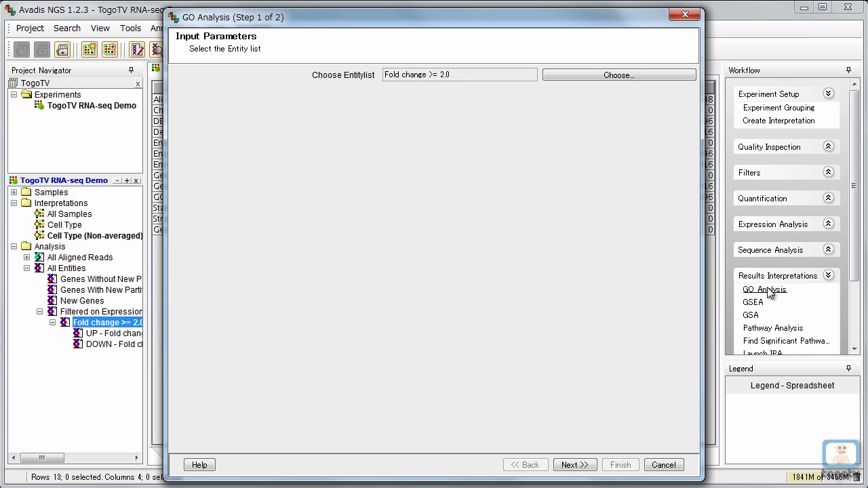
left_click(573, 466)
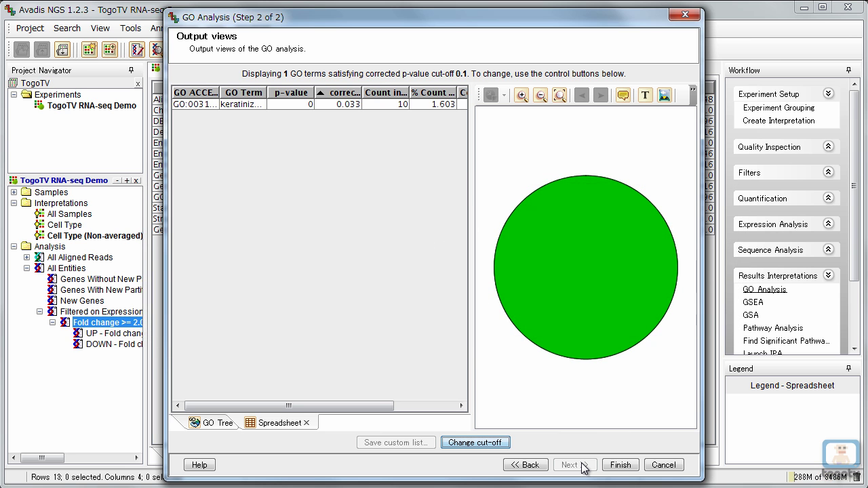
left_click(619, 465)
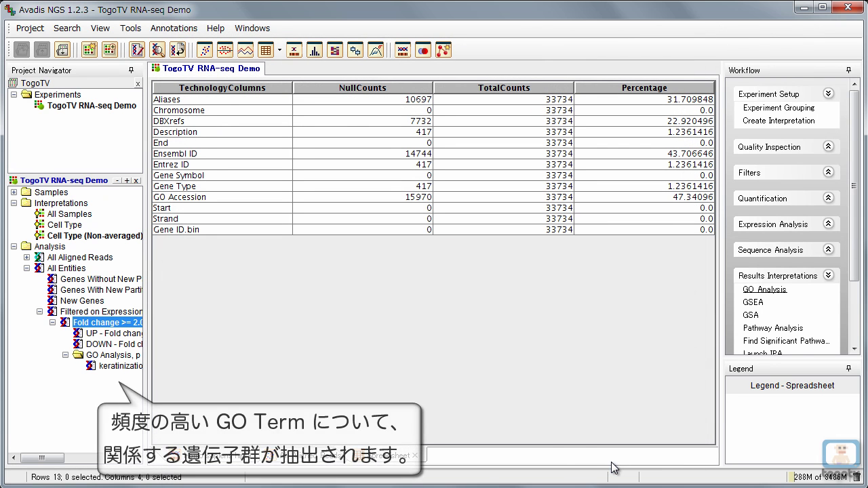
double_click(128, 366)
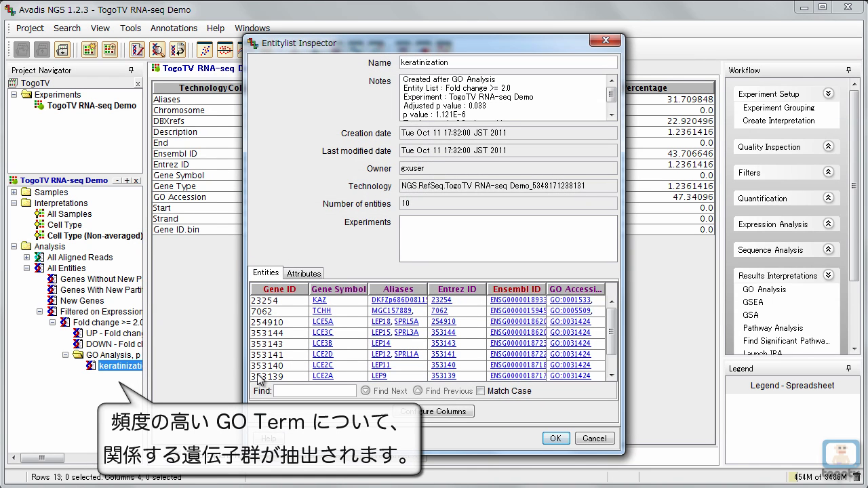
Close the keratinization entity list and try to start Pathway Analysis on it
left_click(553, 439)
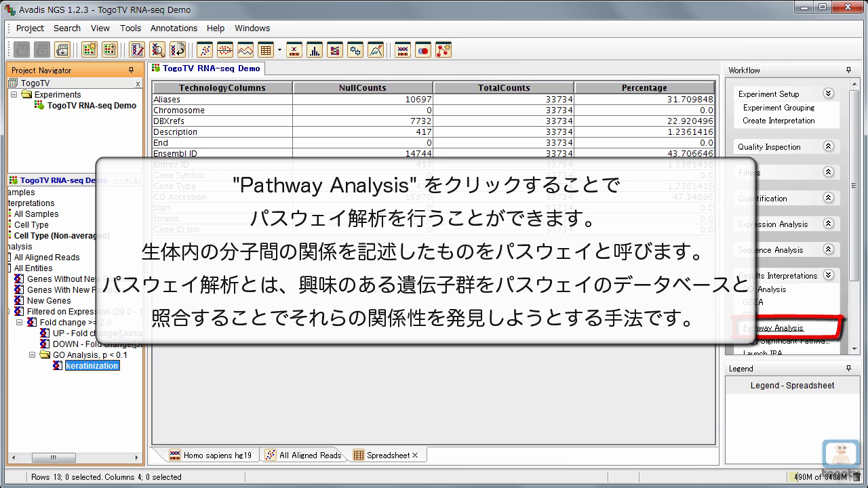
left_click(751, 331)
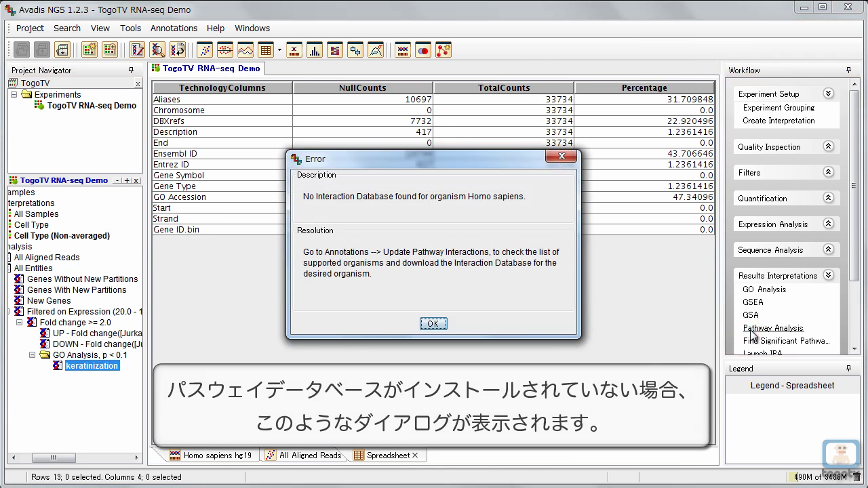
left_click(433, 325)
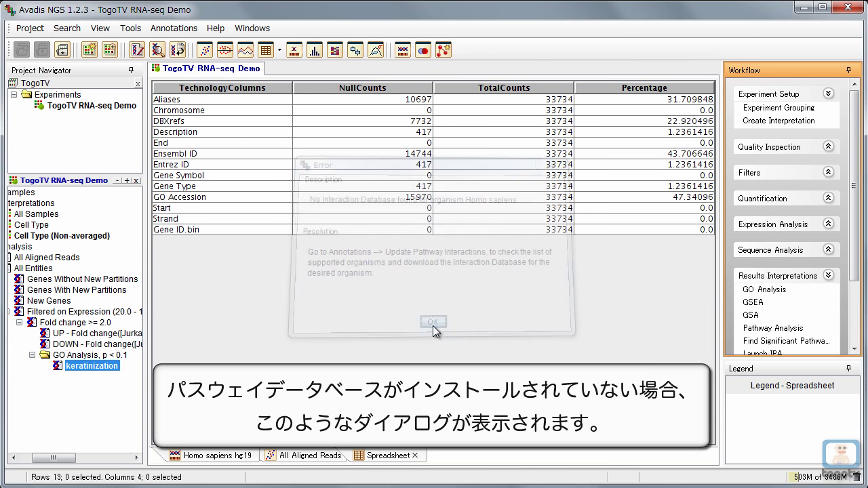
Update the pathway interactions from the Strand Server by downloading the Human interactions database, accepting the required disk space
left_click(187, 30)
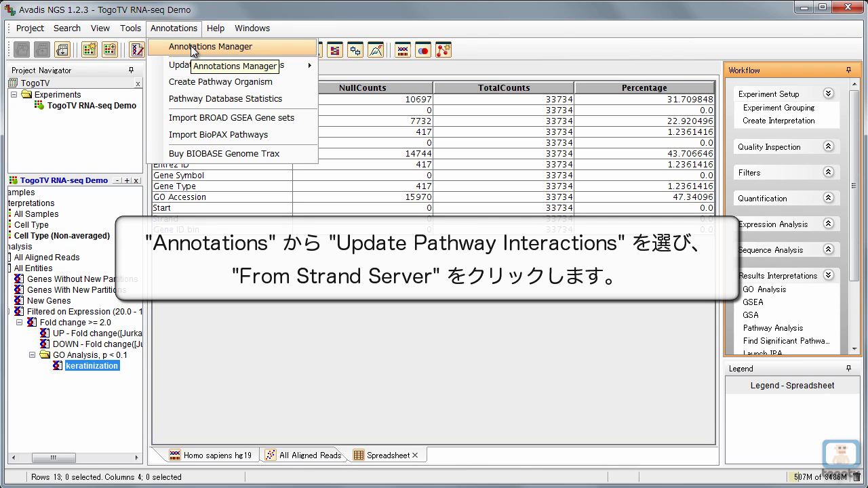
mouse_move(199, 68)
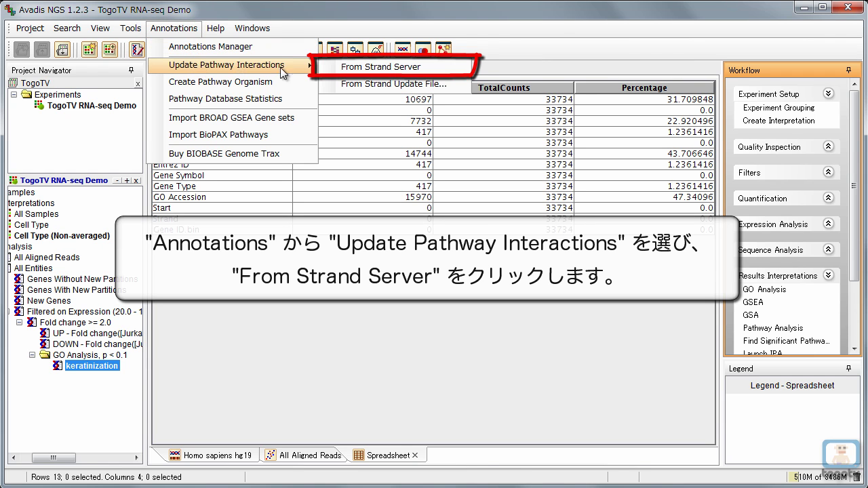
left_click(373, 67)
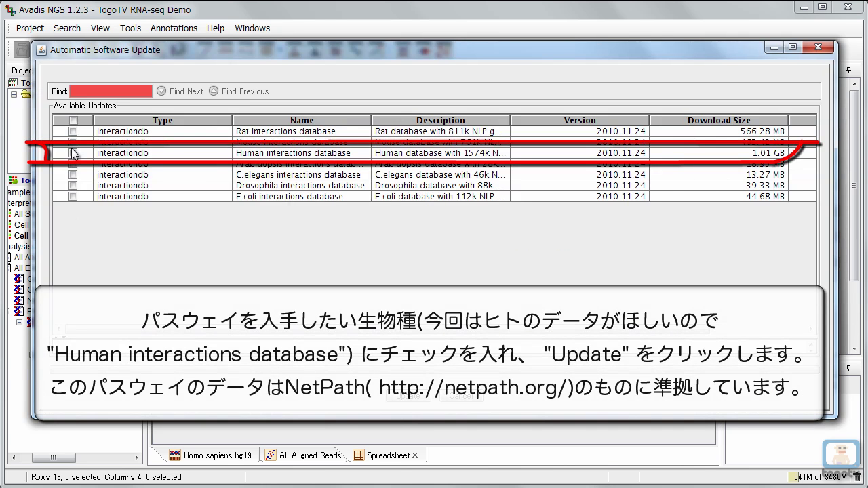
left_click(73, 153)
left_click(73, 153)
left_click(407, 397)
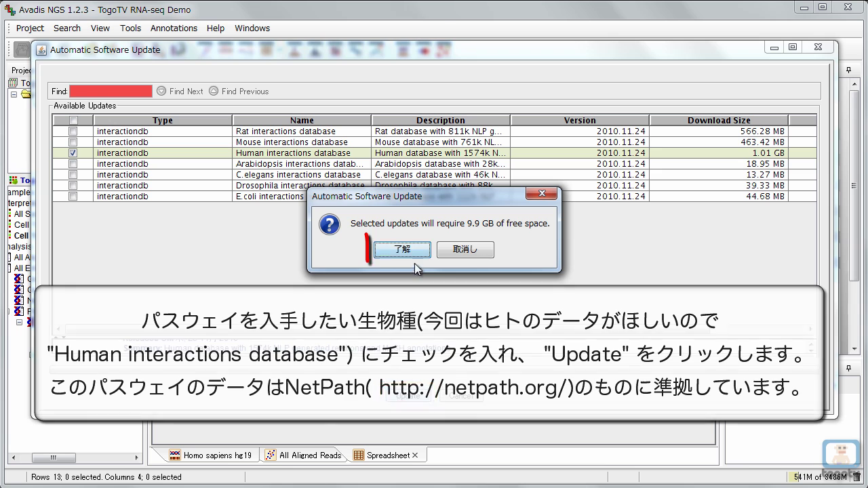
left_click(413, 249)
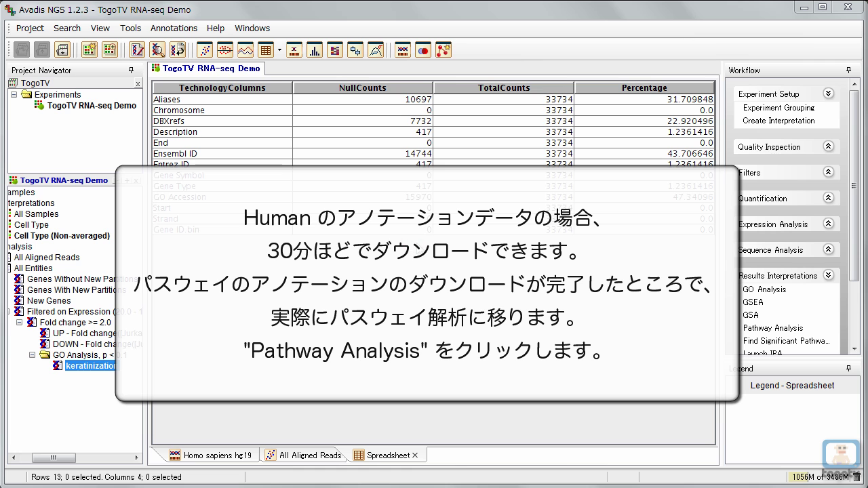
Run Pathway Analysis on the DOWN - Fold change([Jurkat] vs [CD4]) entity list, keeping the Simple type and Direct Interactions algorithm
left_click(765, 267)
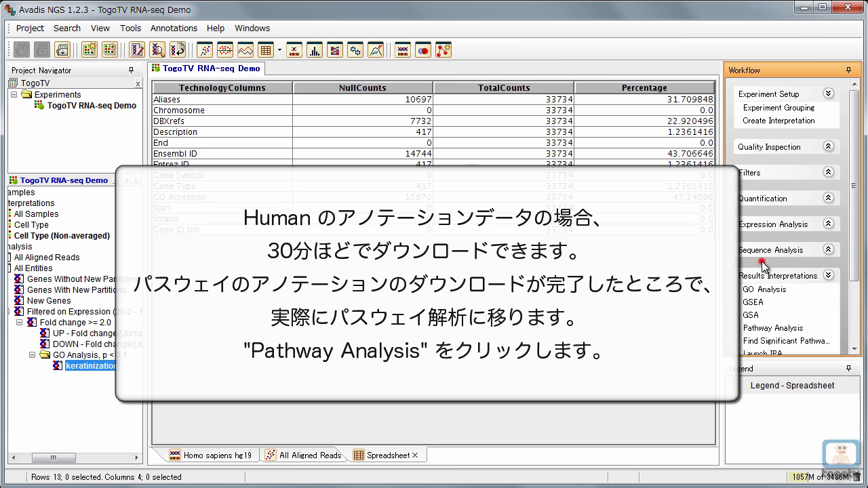
scroll(765, 266, "down", 1)
scroll(765, 266, "down", 3)
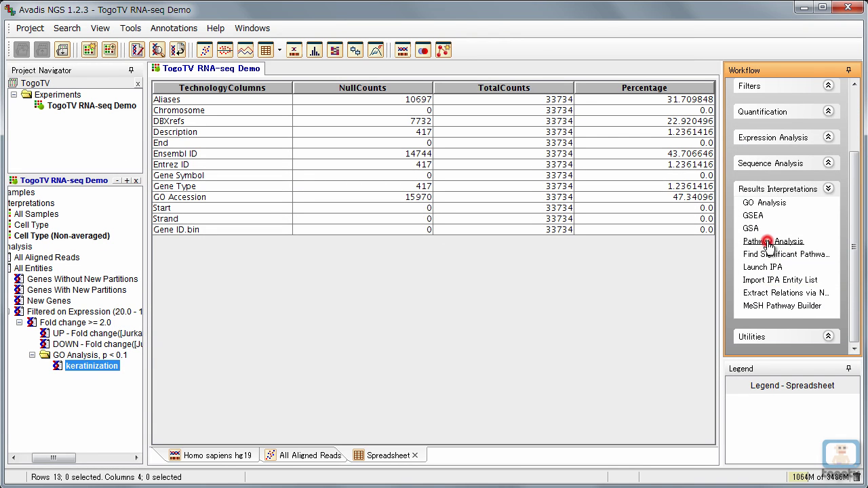
left_click(758, 241)
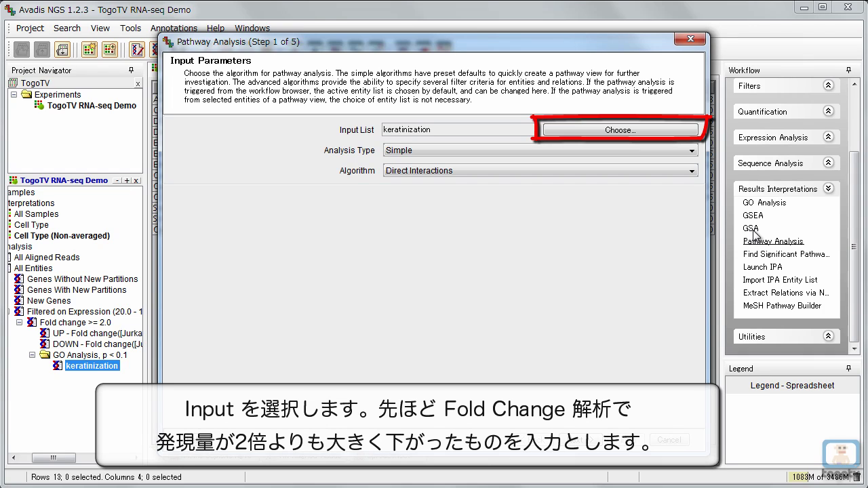
left_click(629, 131)
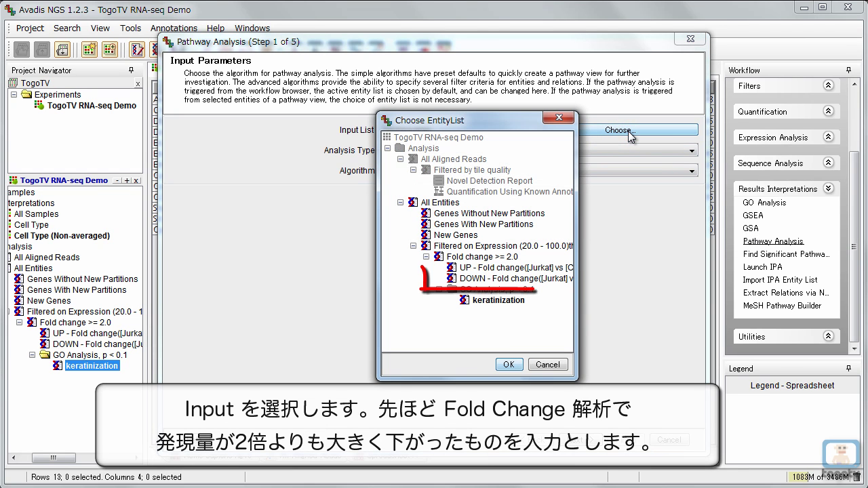
left_click(528, 279)
left_click(507, 366)
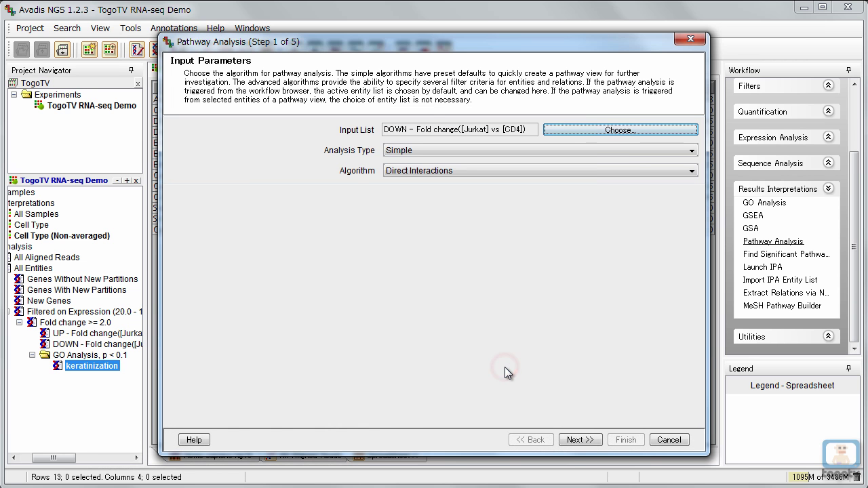
left_click(584, 439)
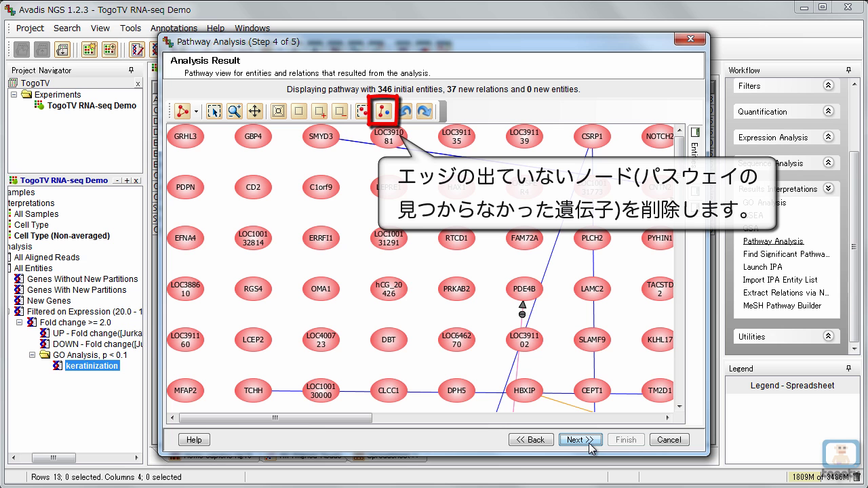
Remove the unconnected entities from the resulting pathway and save it in the Neato layout under the name Direct Interactions
left_click(385, 113)
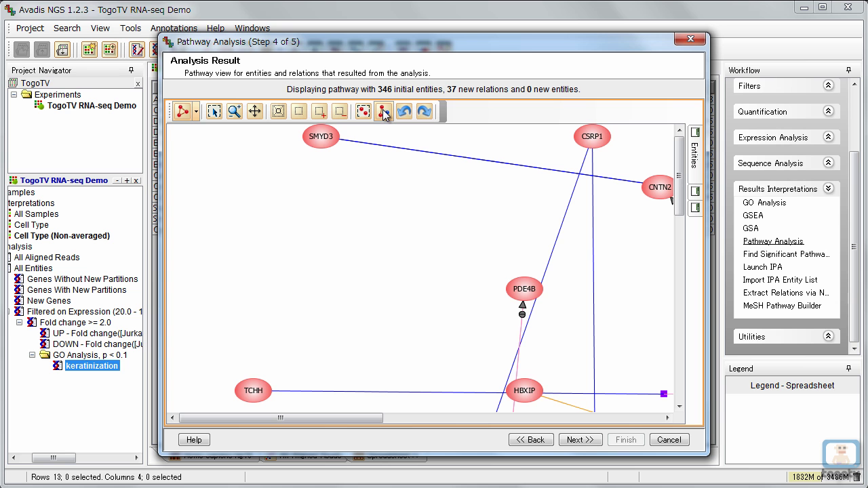
left_click(198, 113)
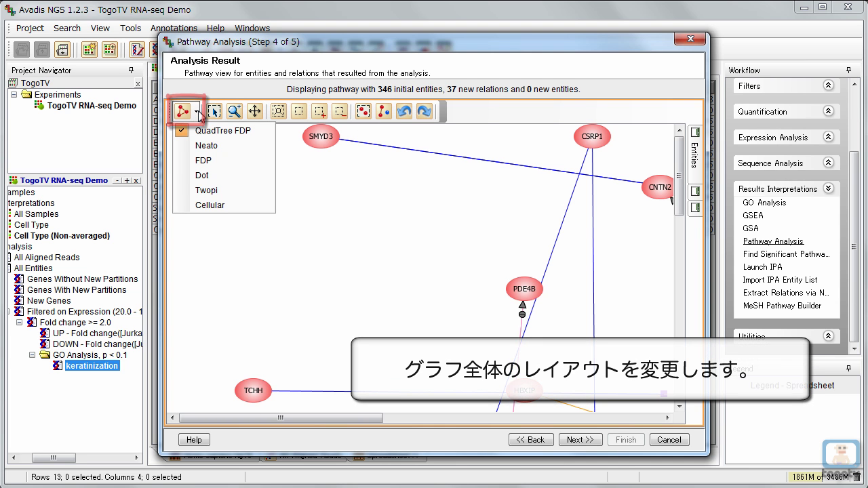
left_click(204, 146)
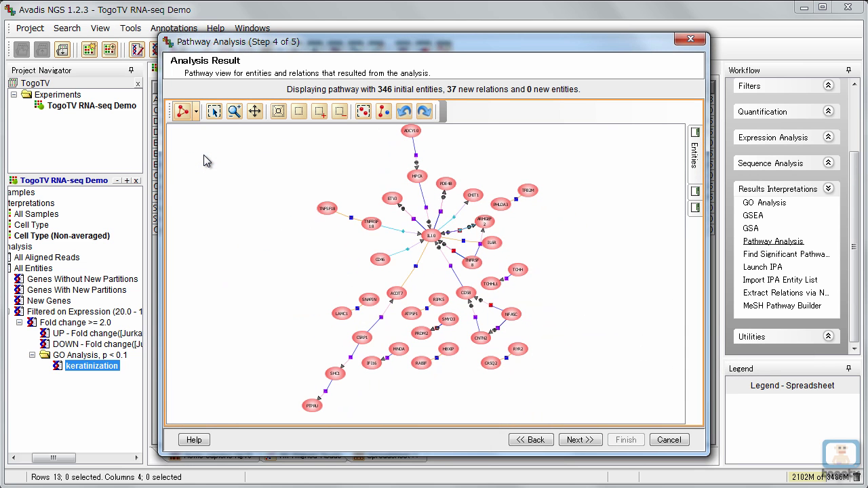
left_click(568, 441)
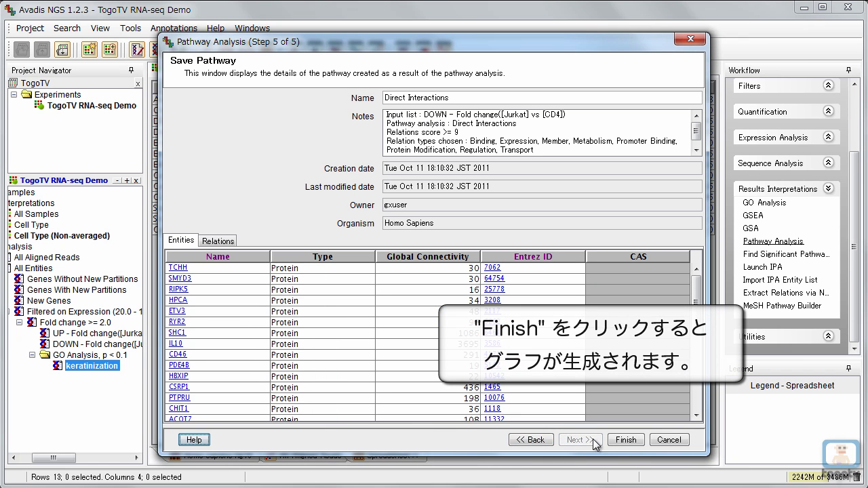
left_click(626, 440)
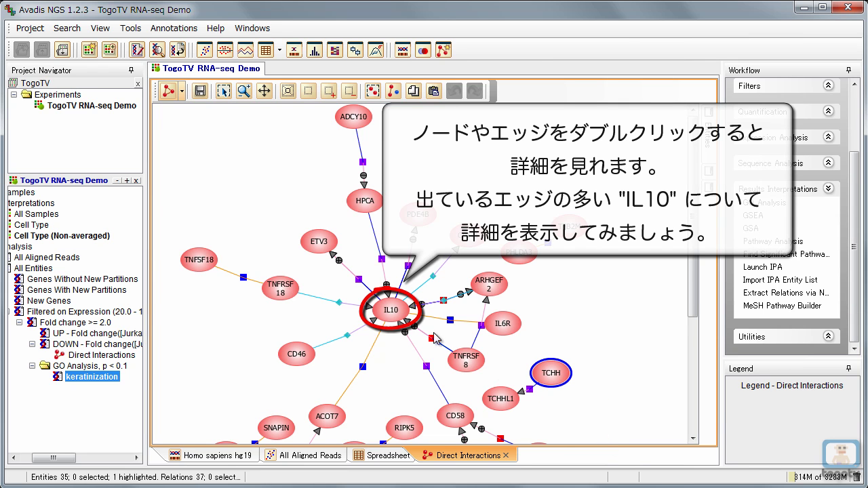
Examine the properties of the IL10 entity in the pathway, including its Entrez ID, GO Component and GO Function
double_click(392, 311)
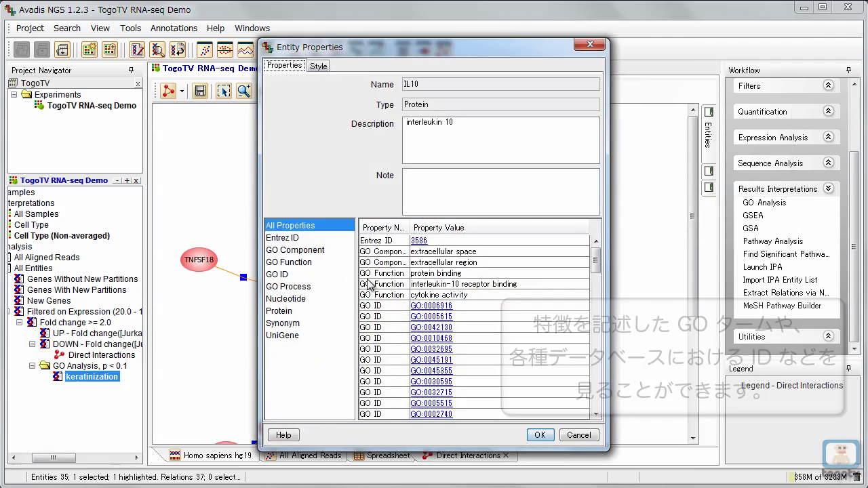
left_click(302, 238)
left_click(314, 251)
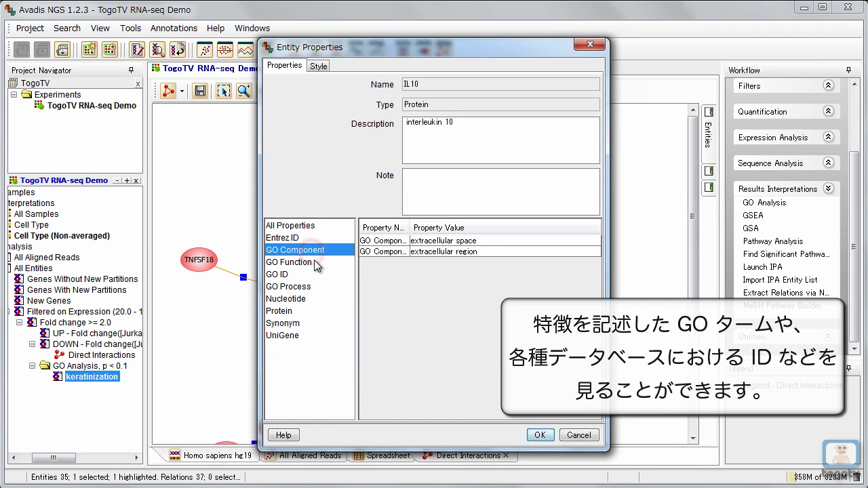
left_click(316, 263)
left_click(540, 435)
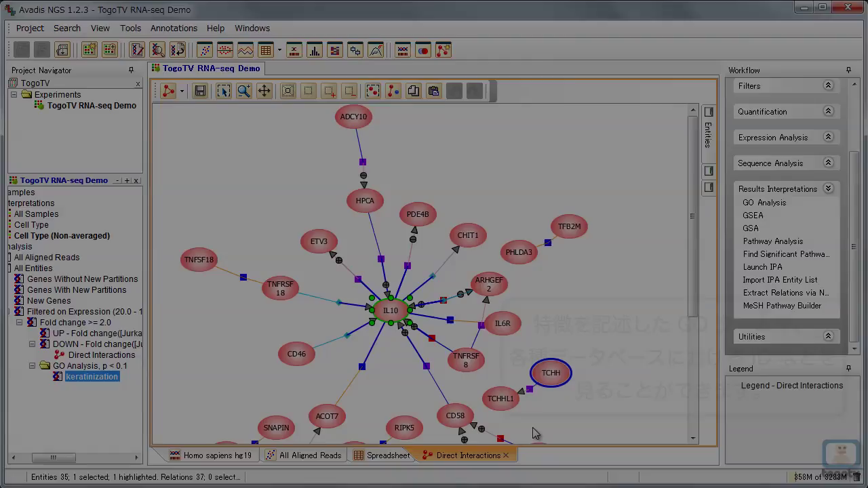